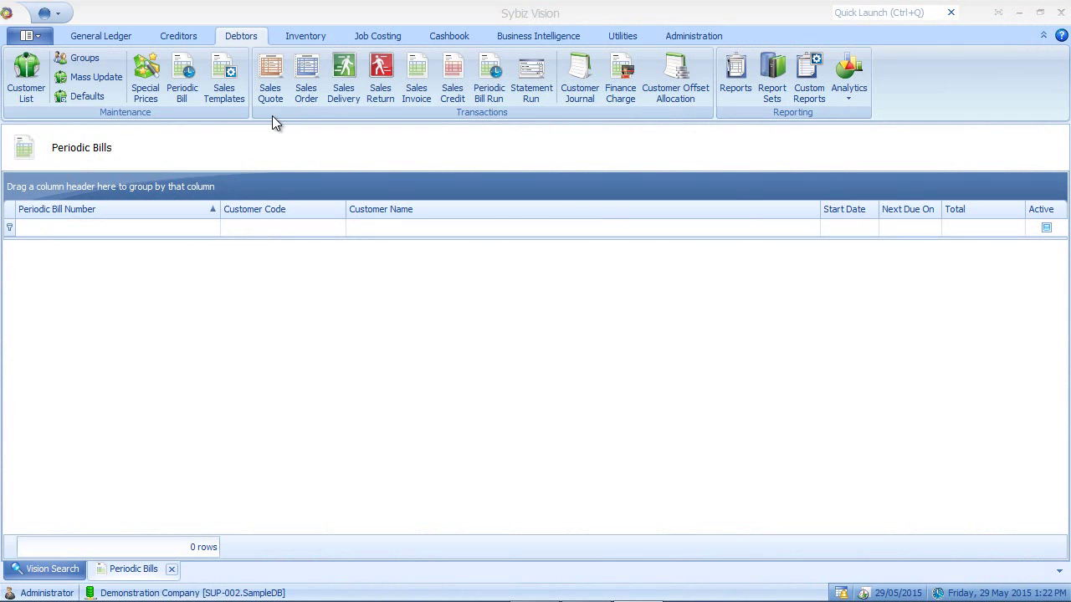
Step: Open the Schedules lookup list and view the EOM1 end-of-month schedule without changing it
click(29, 37)
click(201, 268)
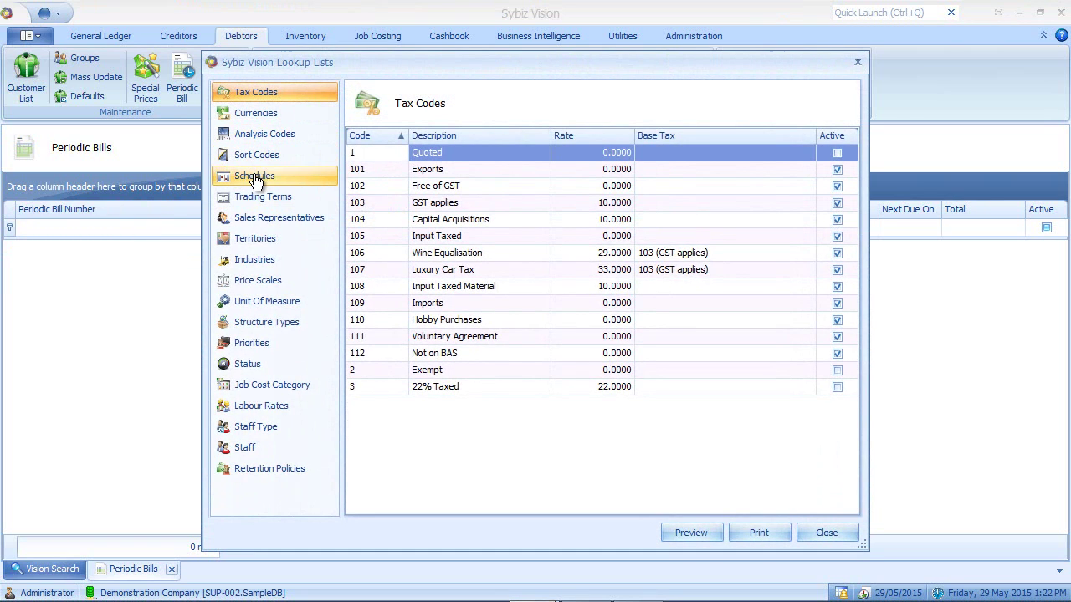
click(252, 176)
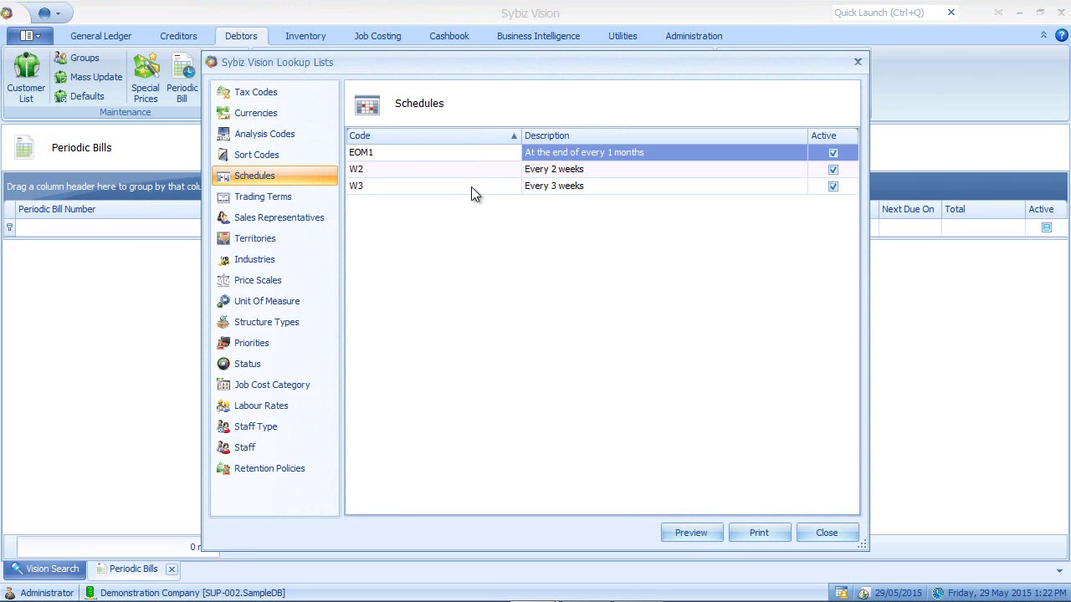
double_click(548, 156)
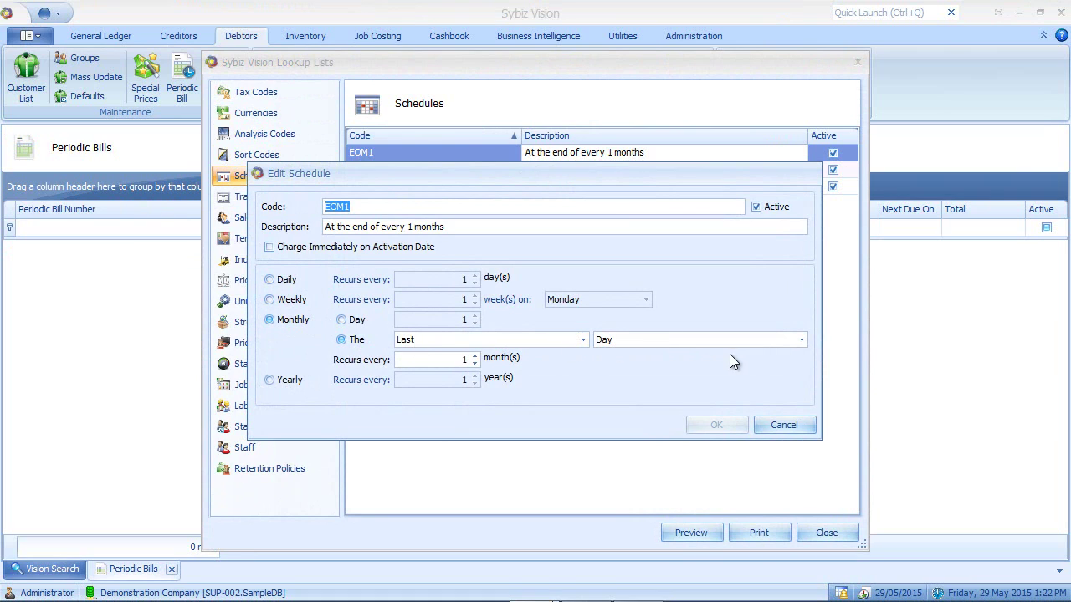
click(784, 425)
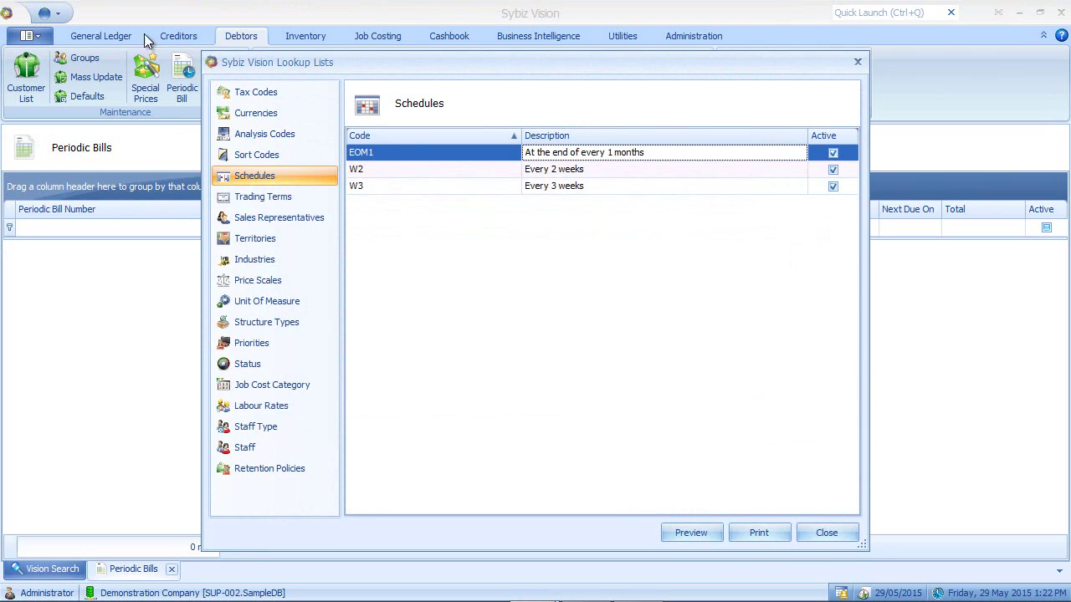
Step: Close the lookup lists and open a blank Add New Periodic Bill form from the Periodic Bills list
click(821, 529)
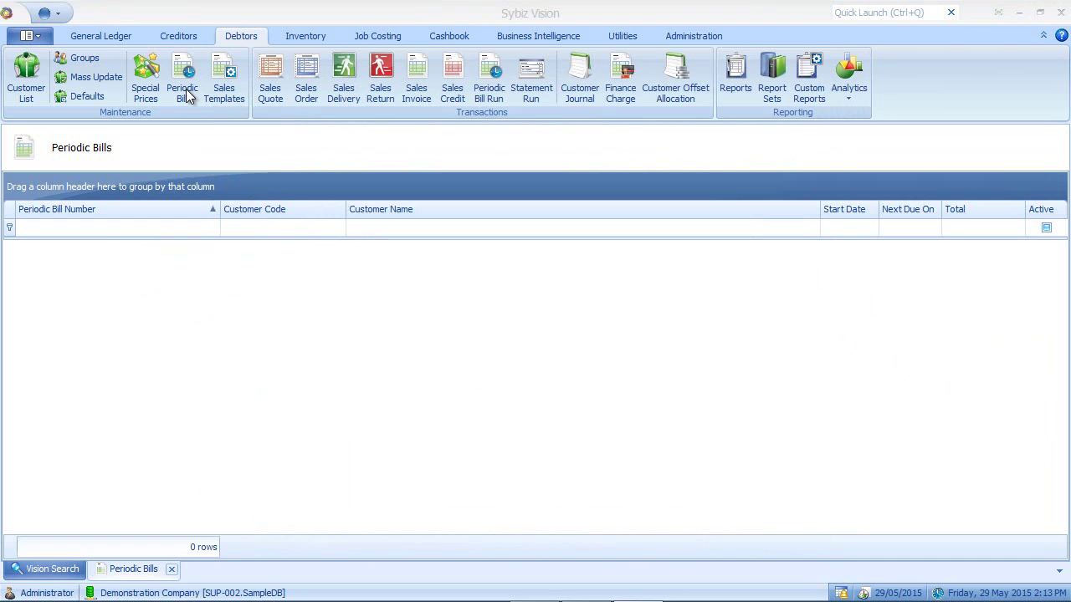
click(185, 89)
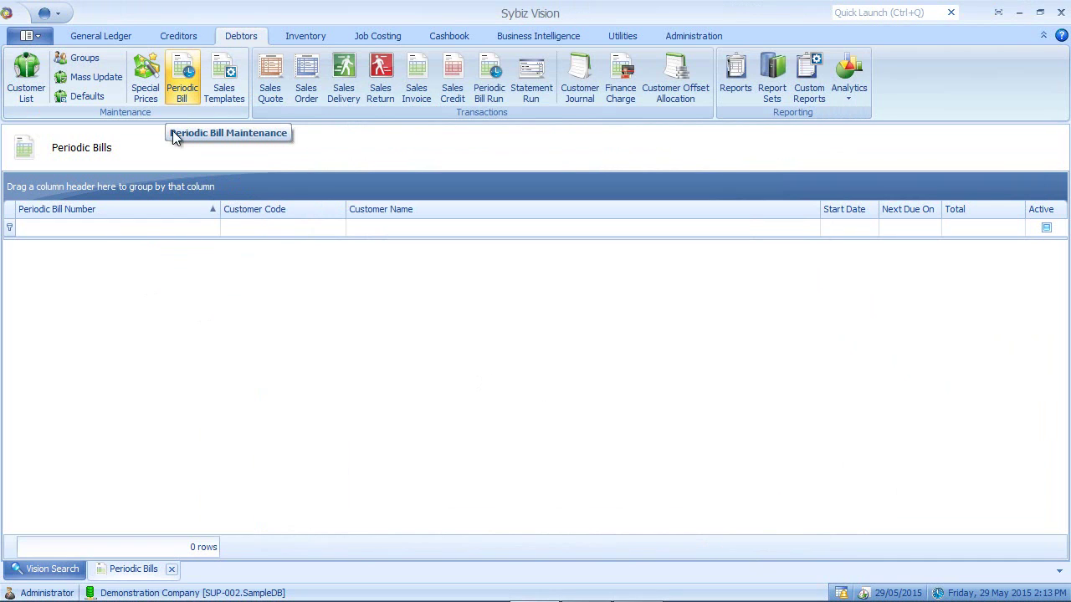
right_click(119, 269)
click(151, 277)
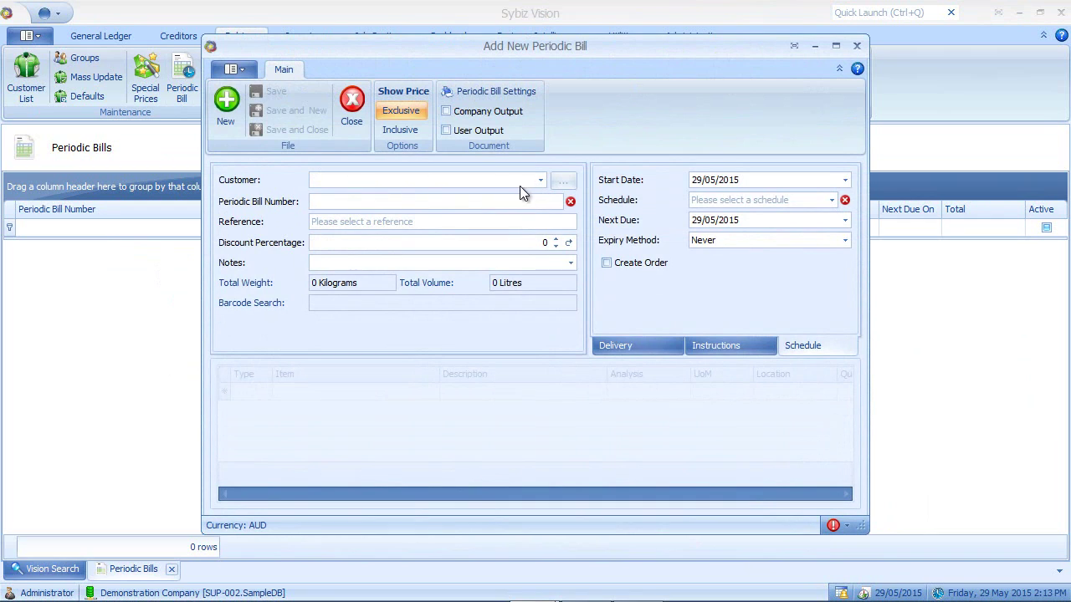
click(542, 181)
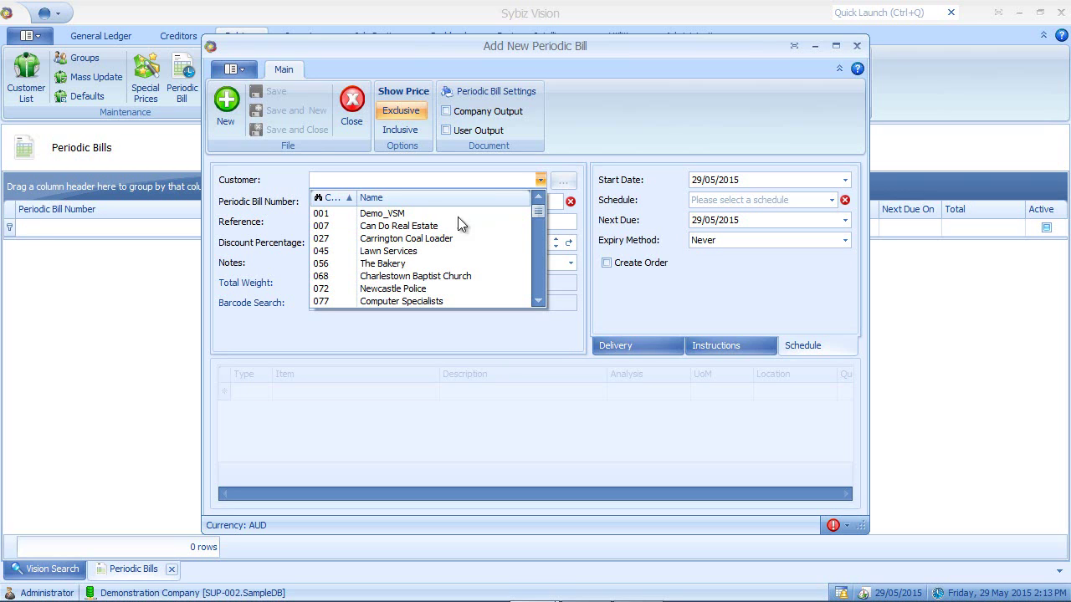
Step: Enter bill PB 1 for customer 056 The Bakery, start date 1/05/2015, on schedule EOM1
click(382, 263)
click(341, 202)
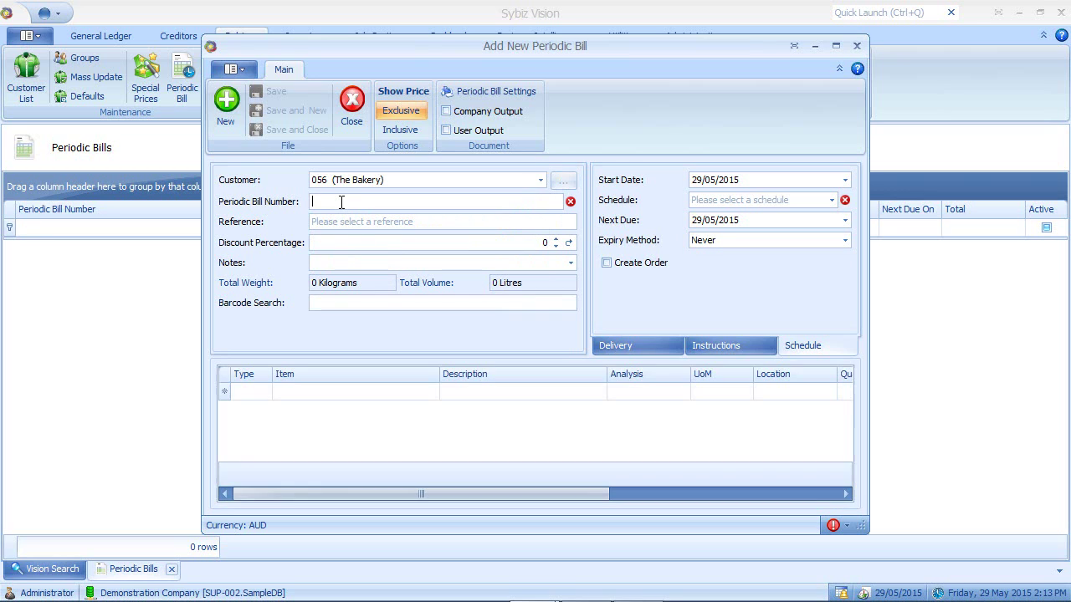
text(PB 1)
key(Tab)
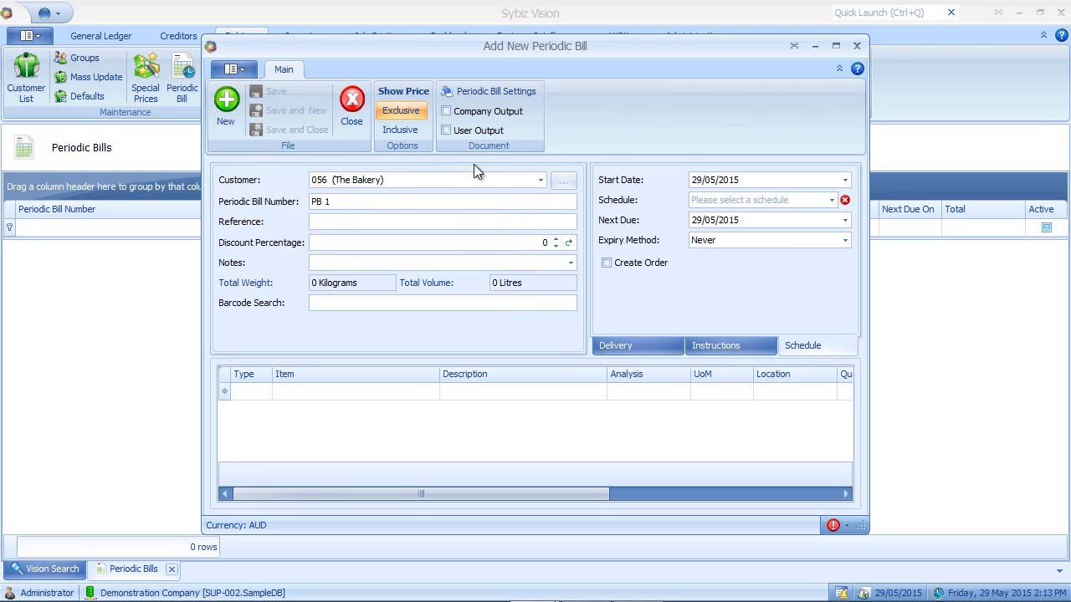
click(694, 180)
text(1)
click(710, 201)
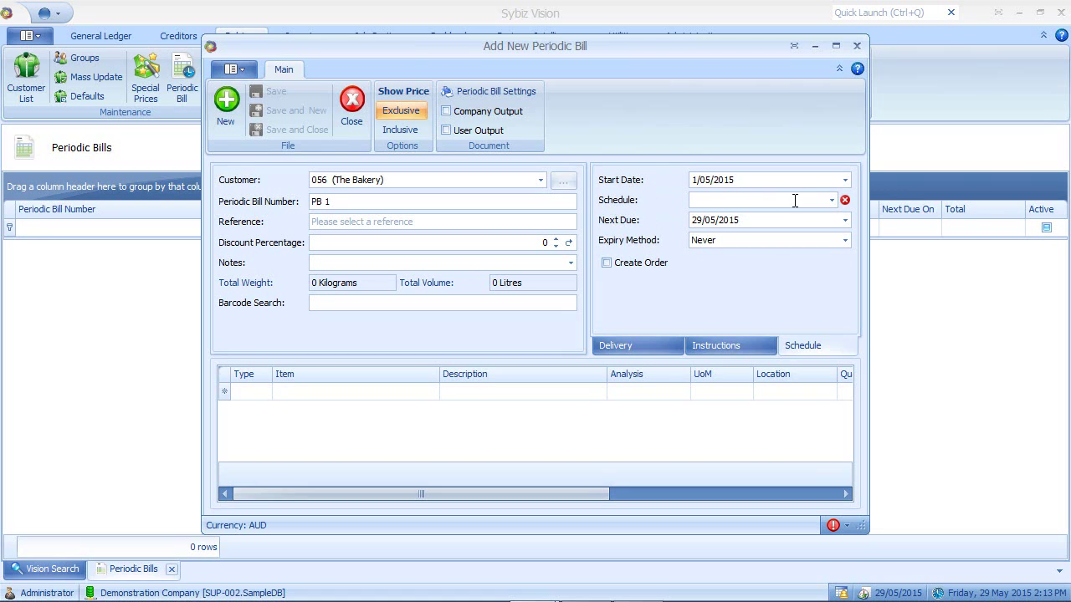
click(833, 201)
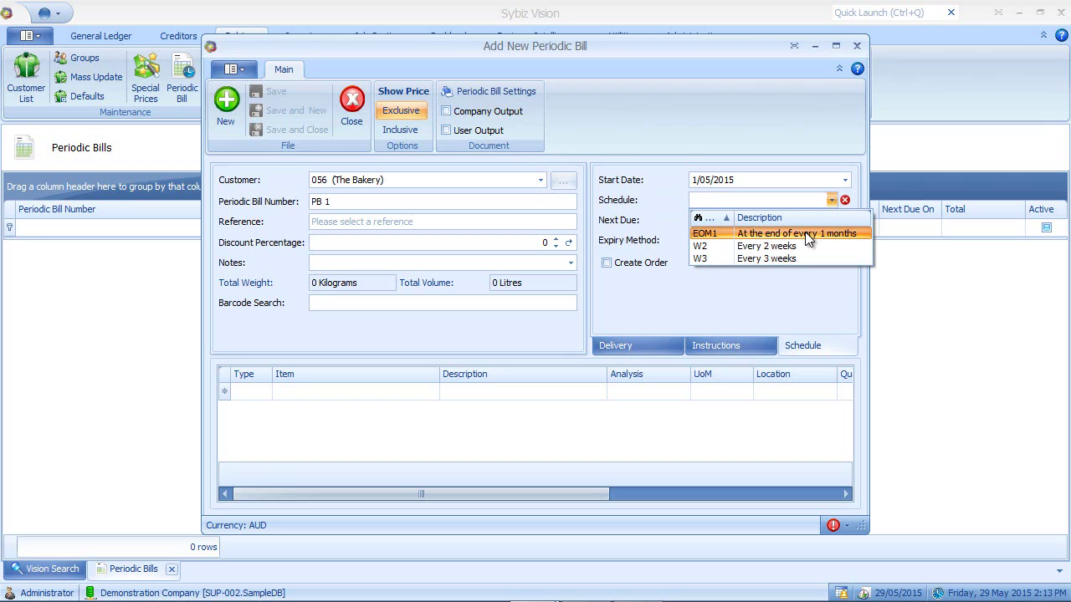
click(805, 233)
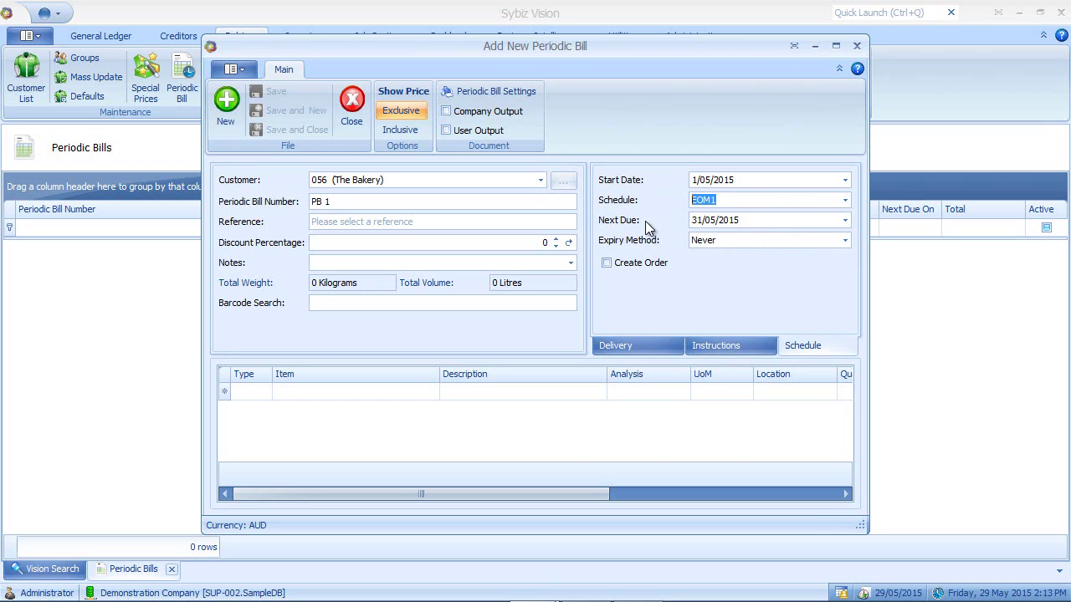
key(Tab)
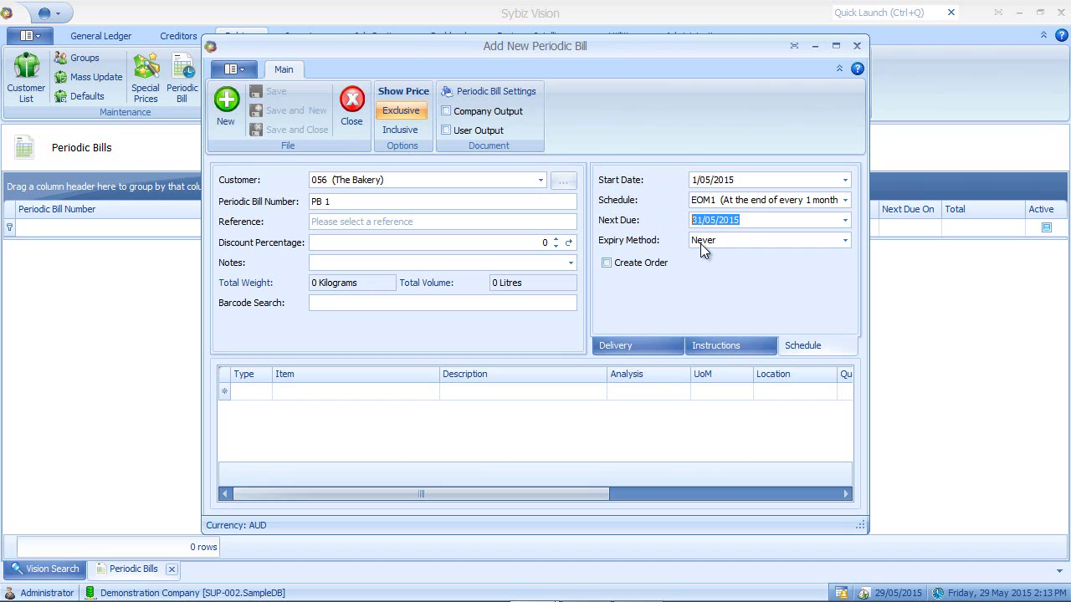
click(740, 243)
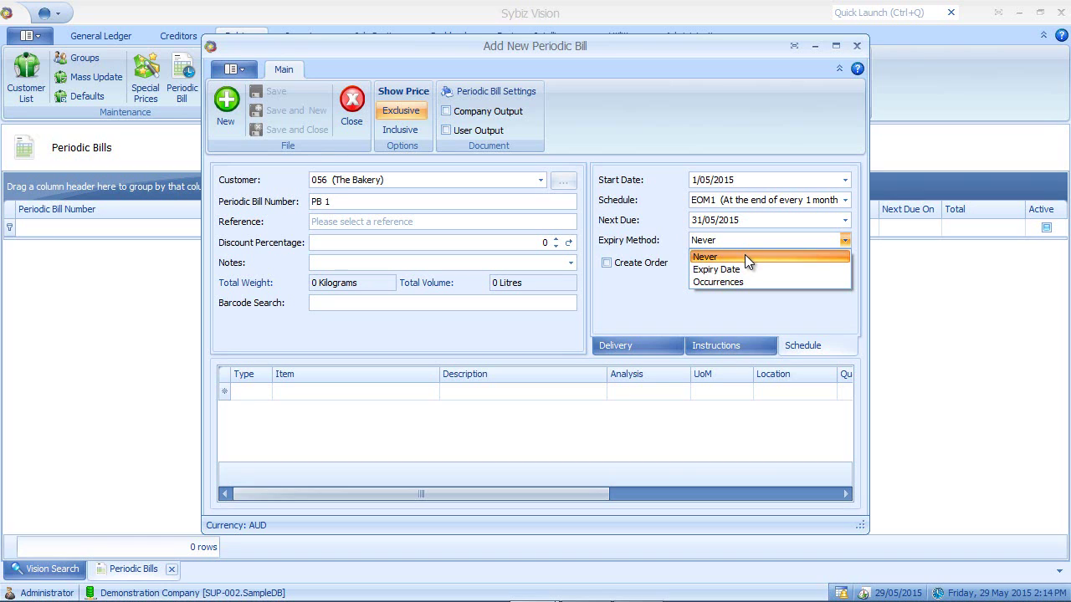
click(745, 257)
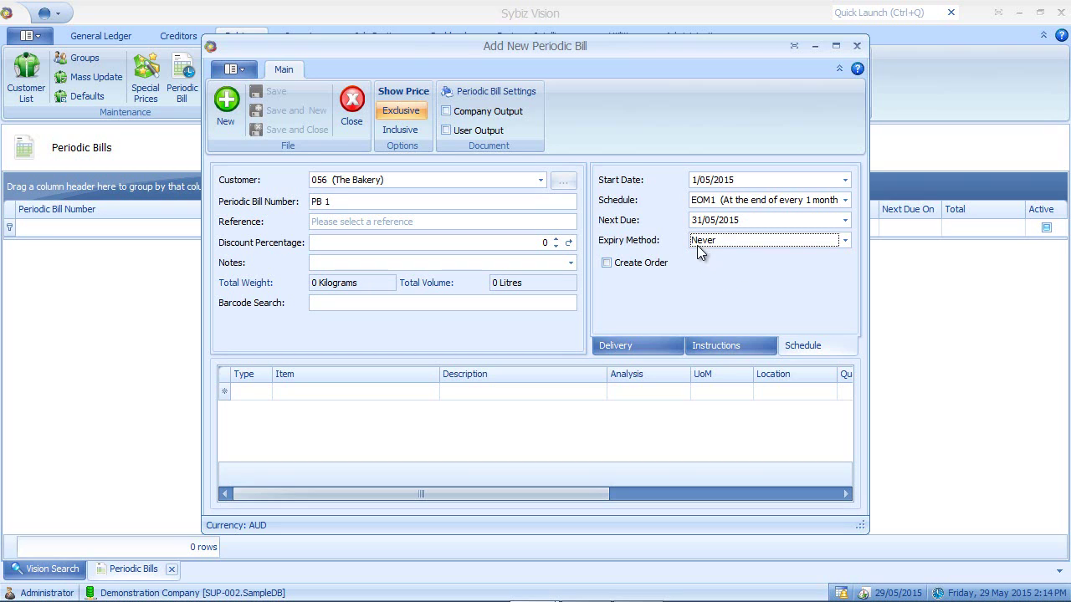
click(607, 263)
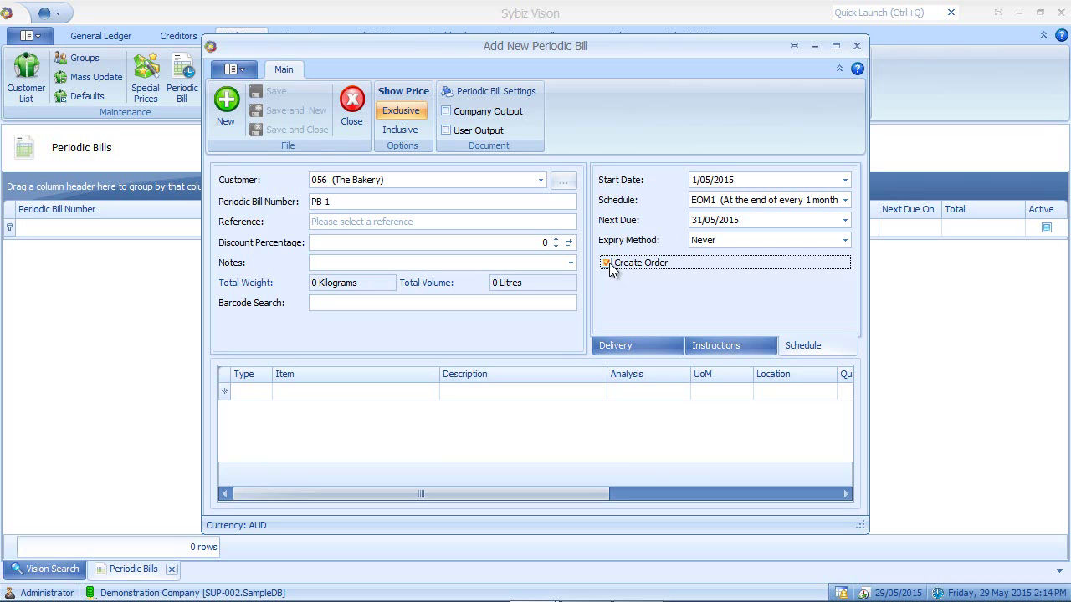
click(607, 263)
click(237, 393)
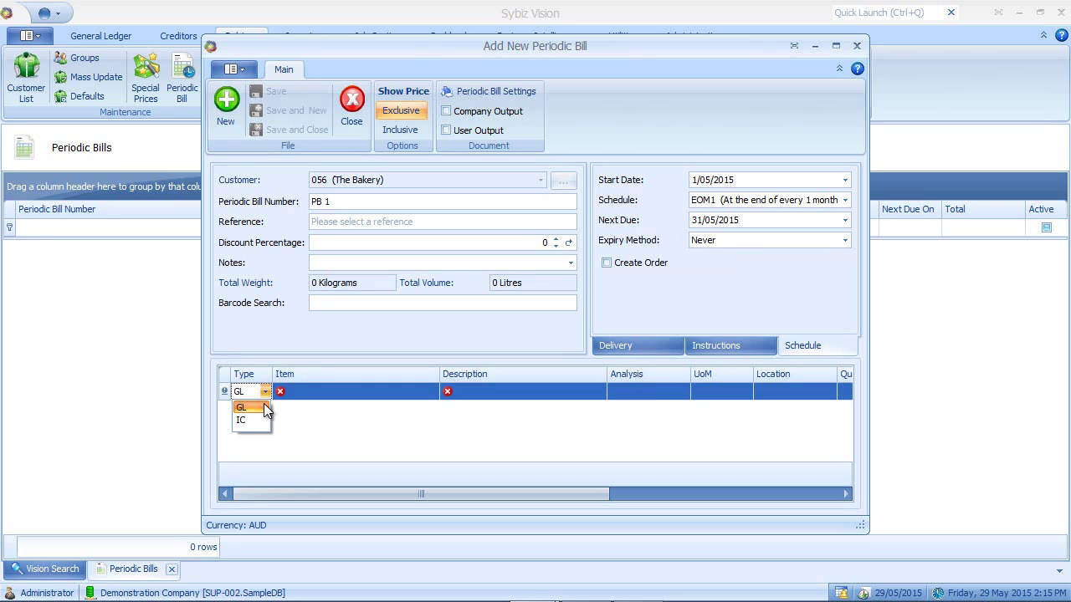
click(262, 407)
click(344, 395)
click(432, 392)
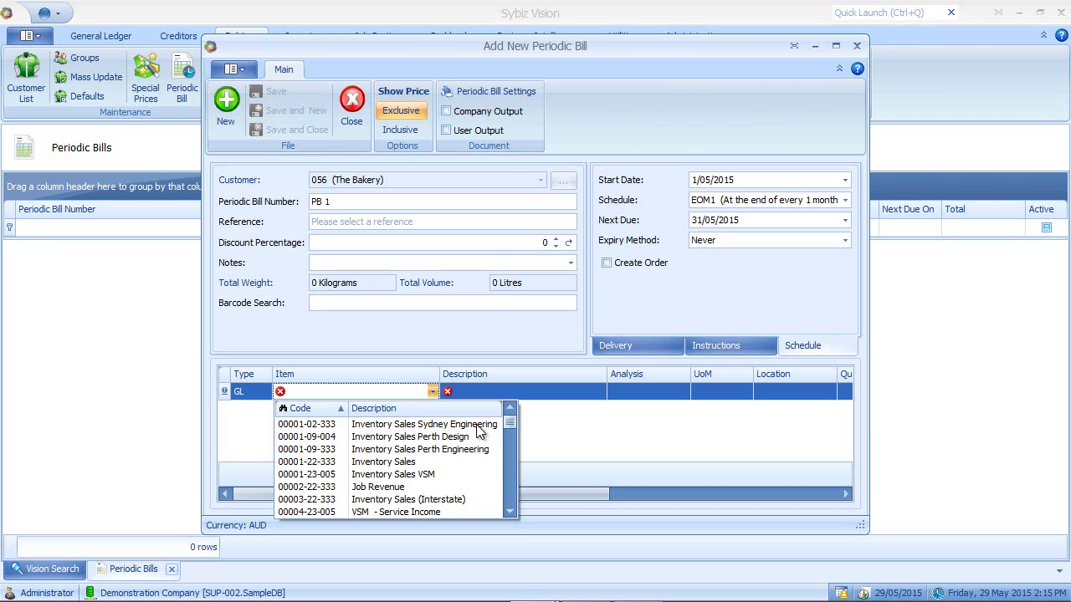
click(508, 434)
drag(508, 436, 508, 448)
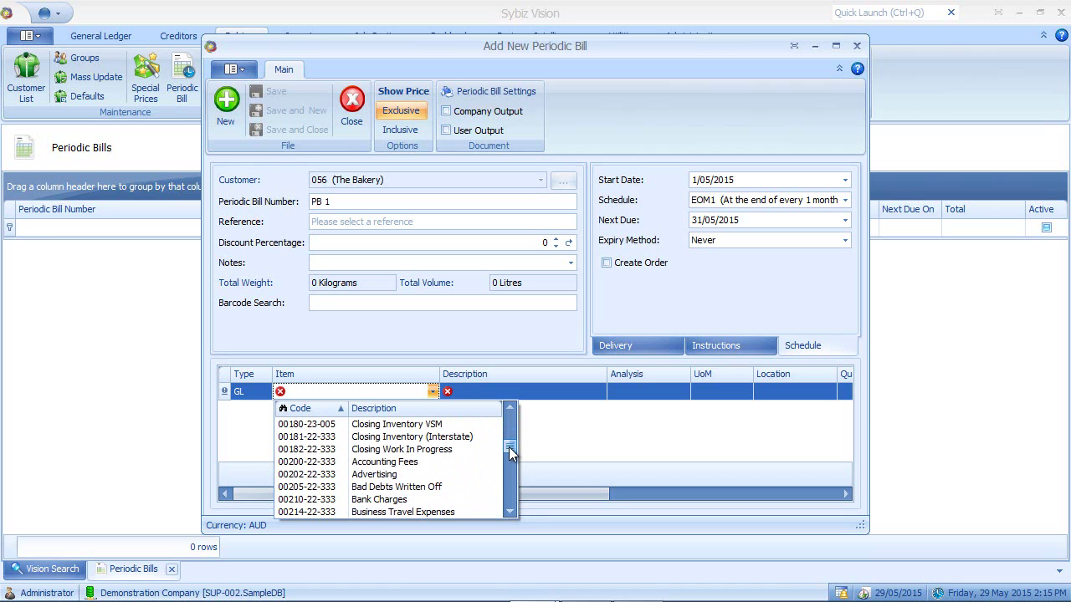
click(465, 461)
key(Tab)
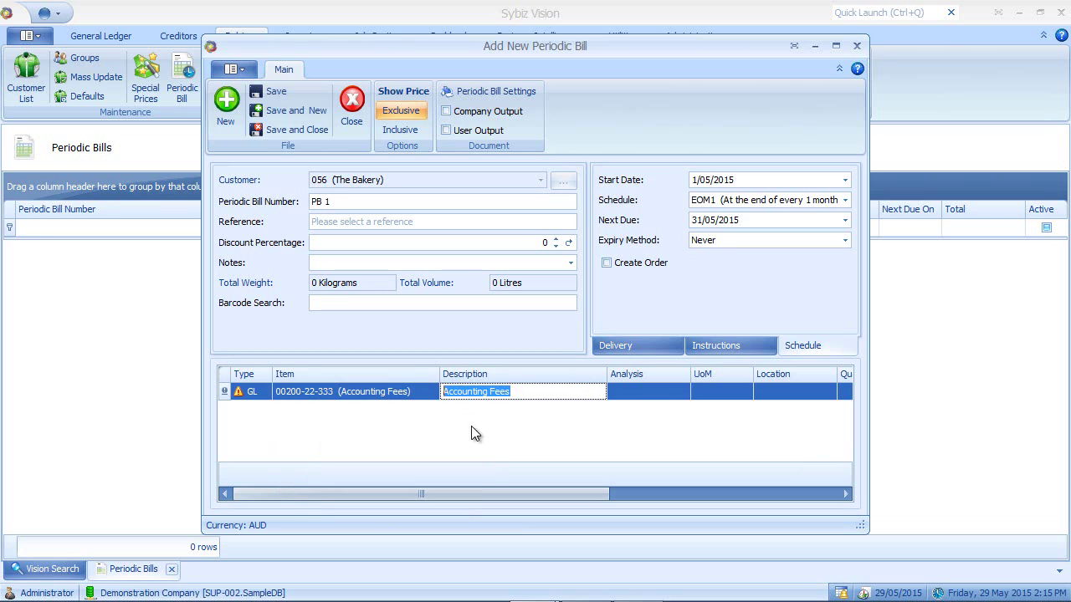
Step: Price the Accounting Fees line at 400 before GST, for a 440.00 total
drag(494, 489, 647, 468)
key(Tab)
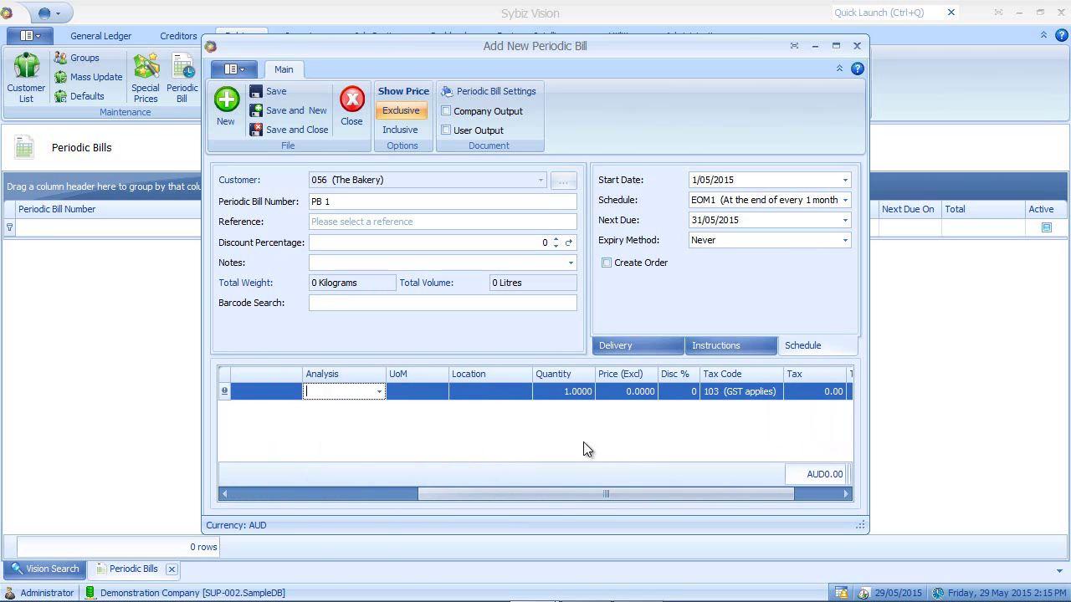
key(Tab)
key(Tab)
text(400)
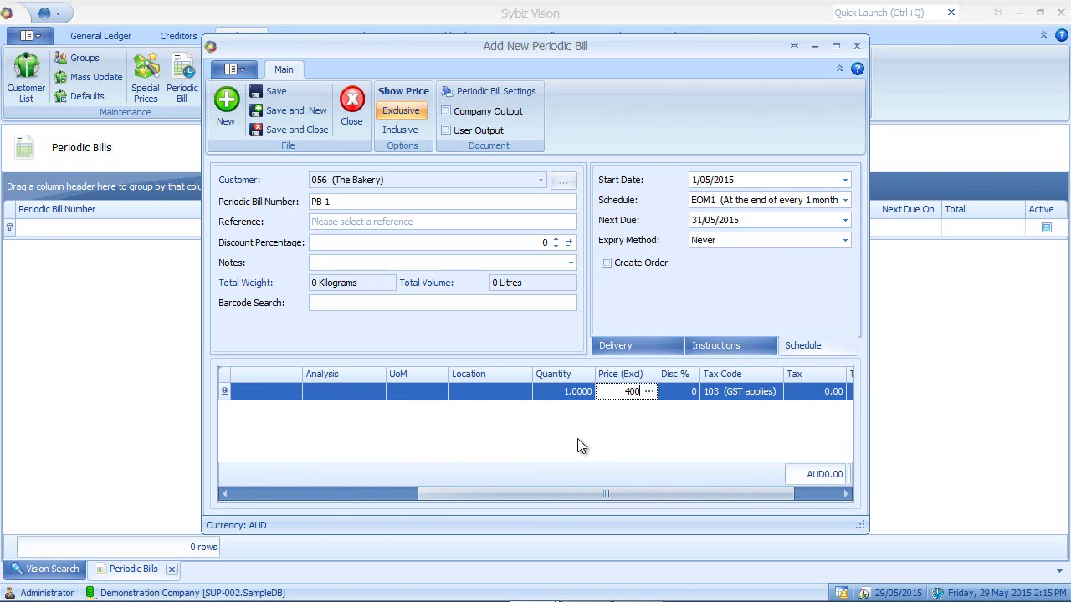
key(Tab)
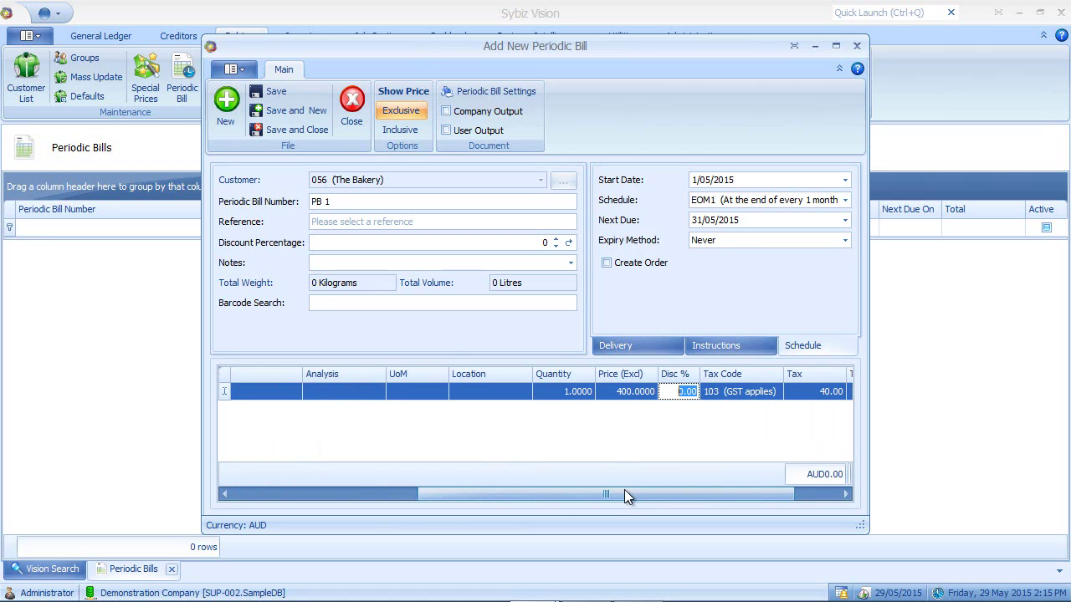
drag(624, 489, 719, 493)
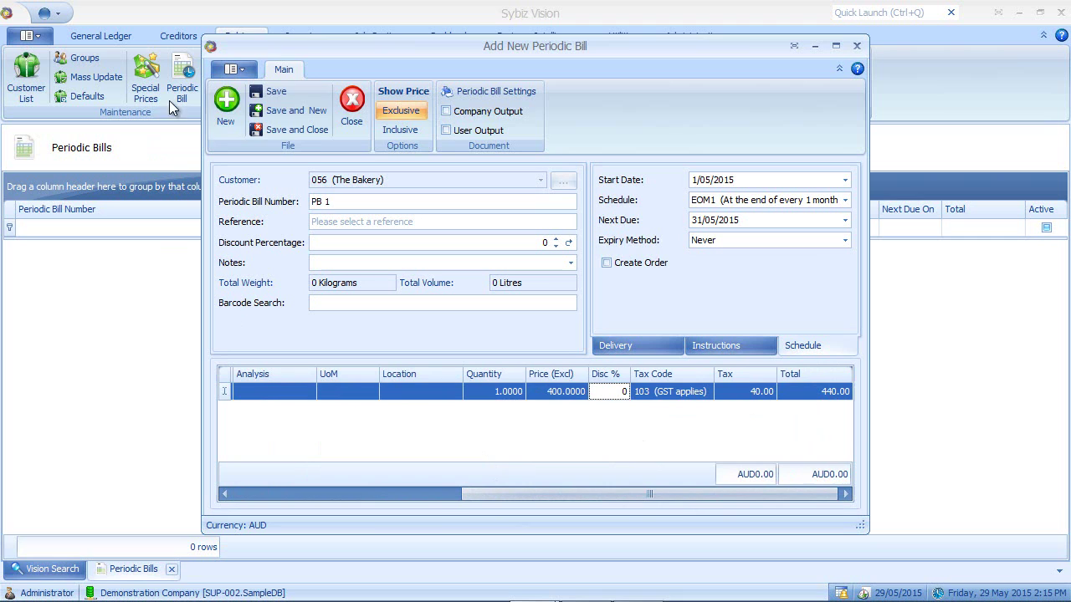
Step: Save periodic bill PB 1 and close its entry window
click(279, 92)
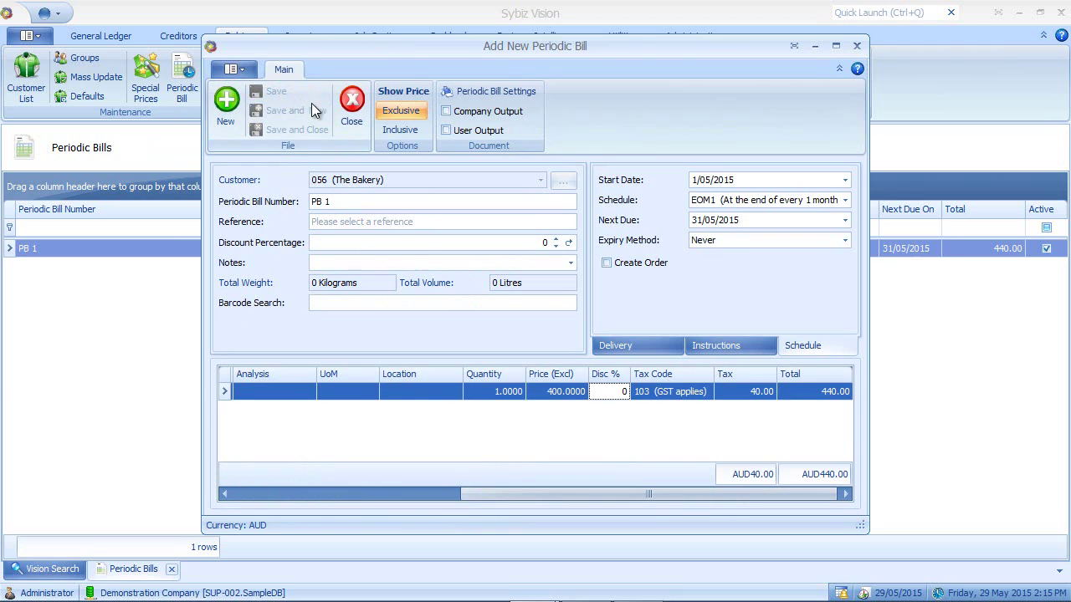
click(351, 104)
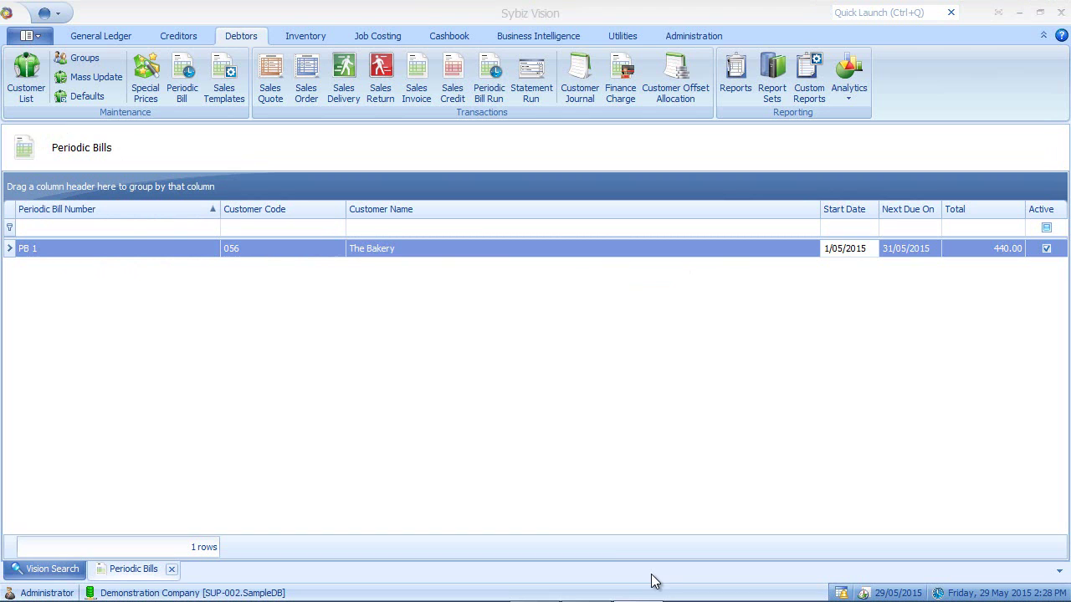
Step: Start the Periodic Bill Run wizard with a transaction date of 31/05/2015
click(485, 82)
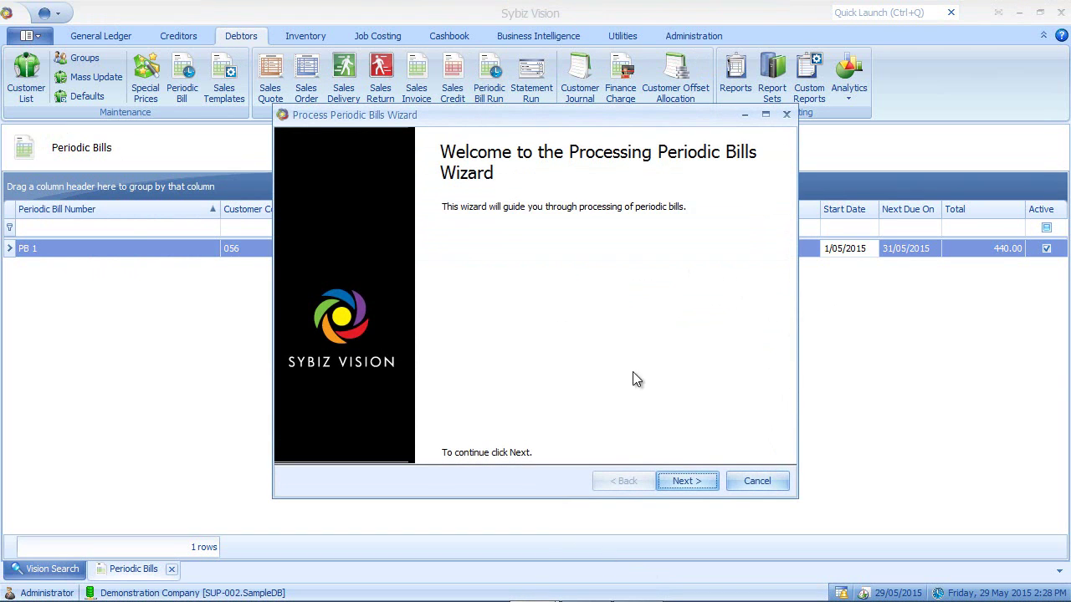
click(687, 482)
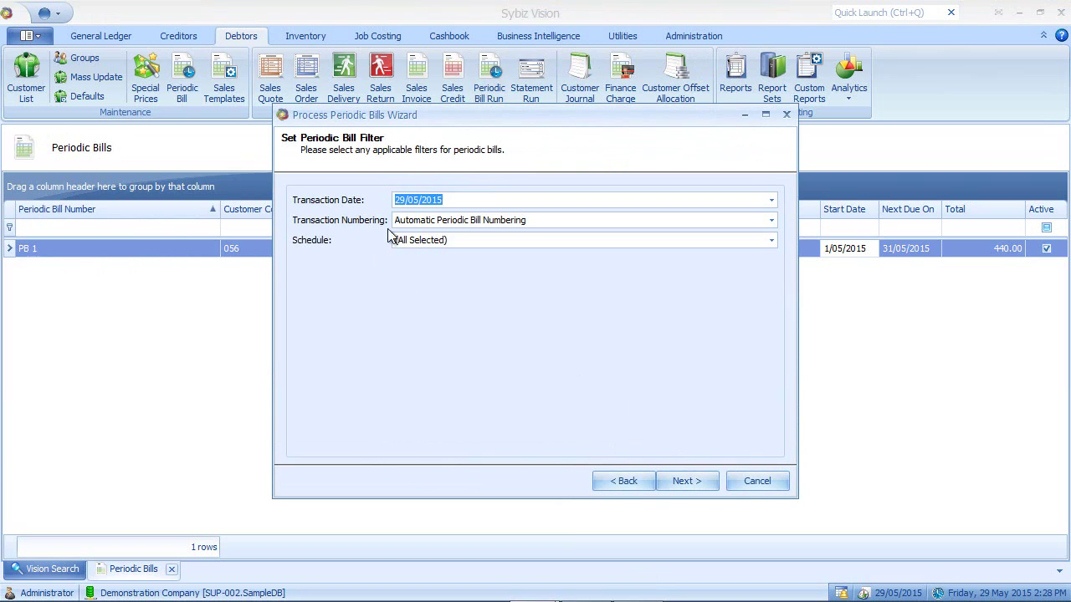
click(405, 204)
text(31)
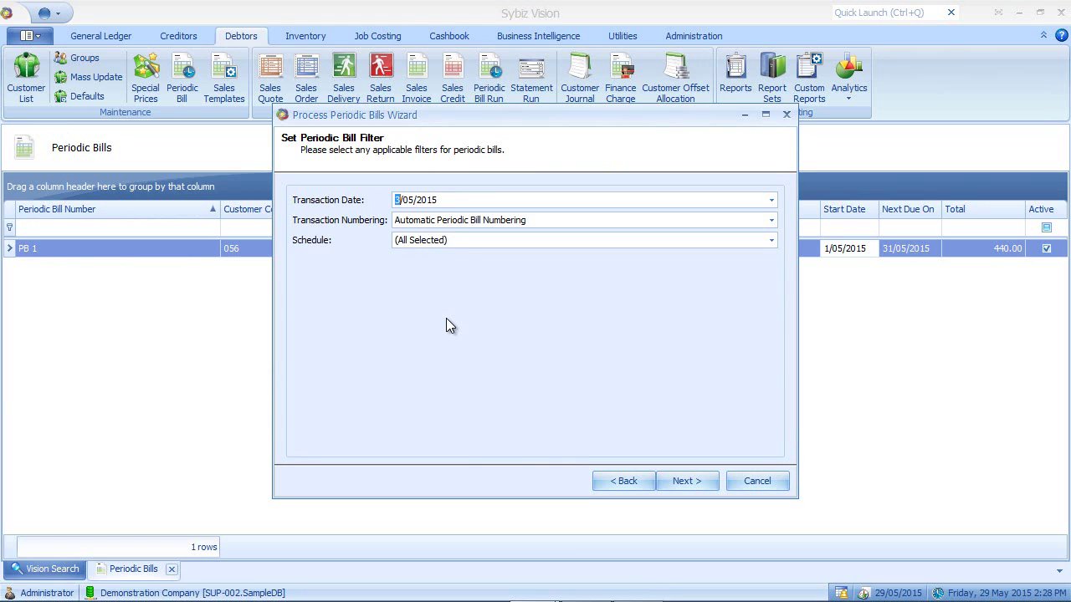
key(Tab)
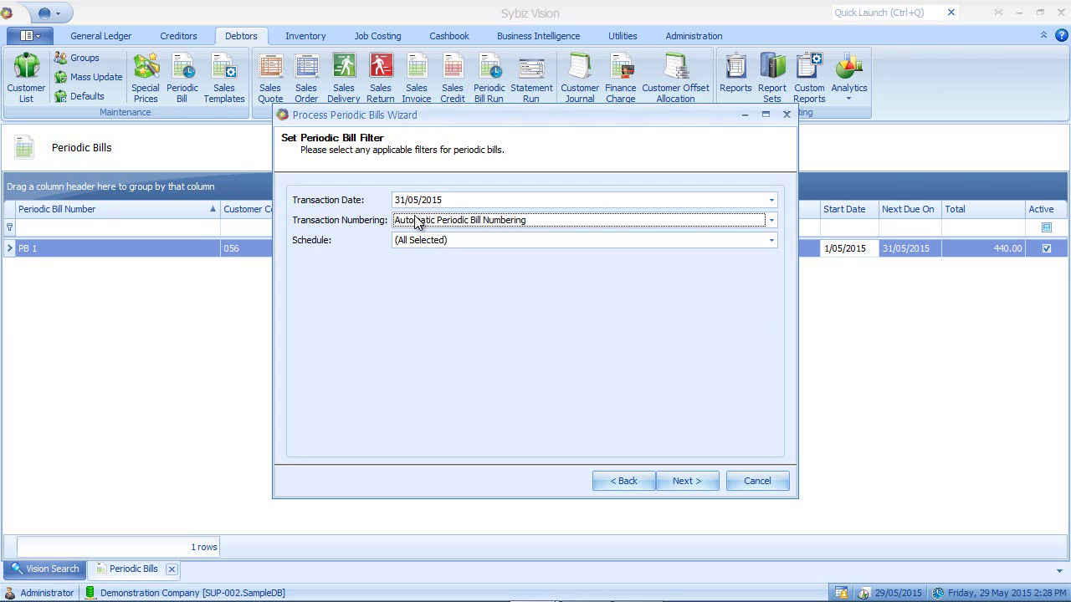
Step: Keep all customers selected in the wizard's customer filter
click(690, 479)
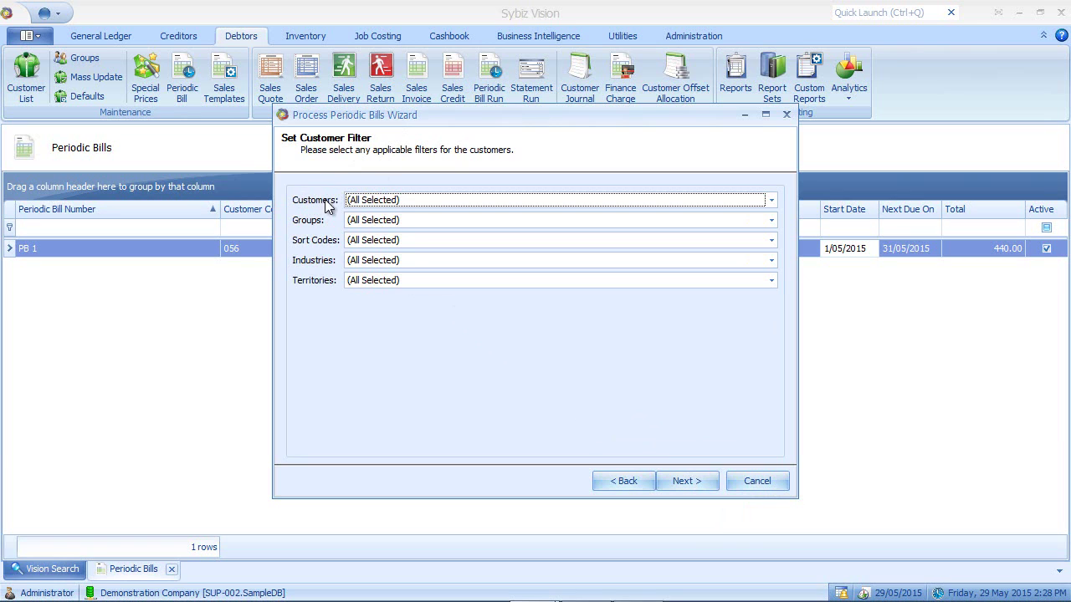
click(771, 203)
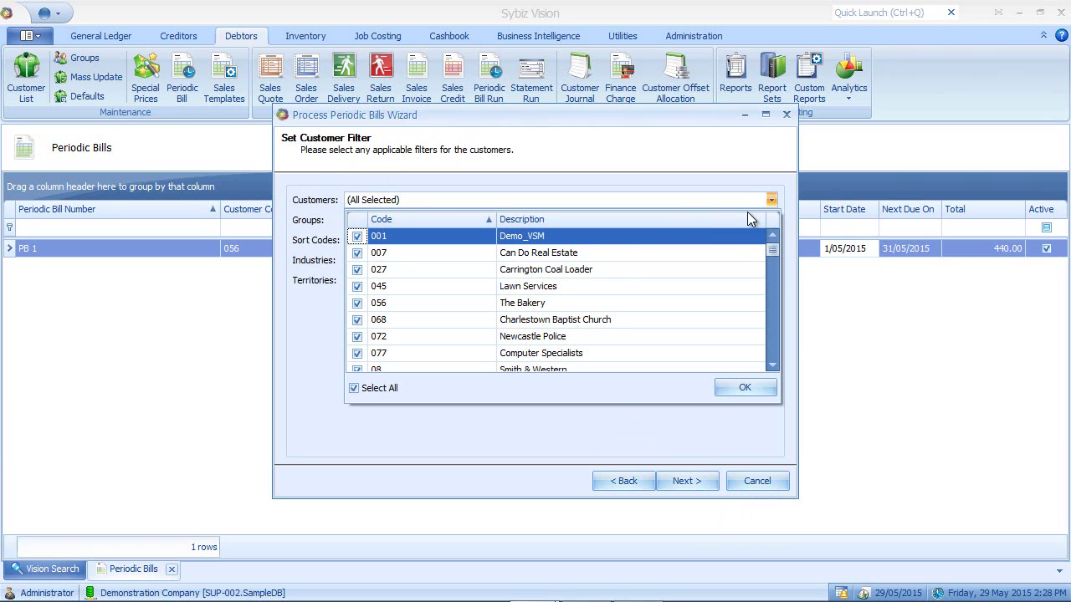
click(744, 387)
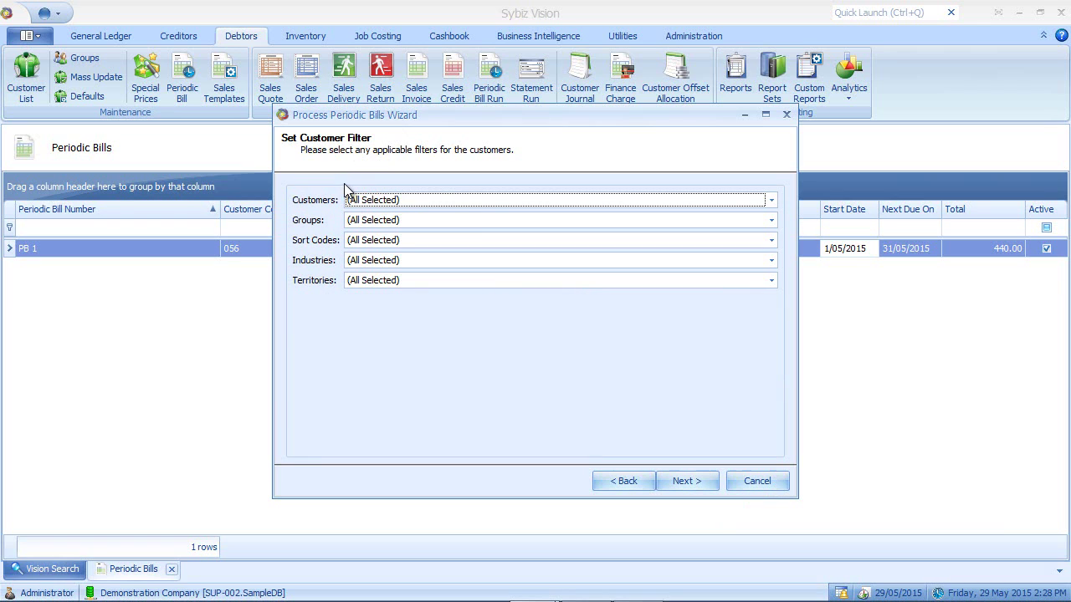
Step: Review and finish the run, producing one $440.00 bill, then close the wizard
click(682, 480)
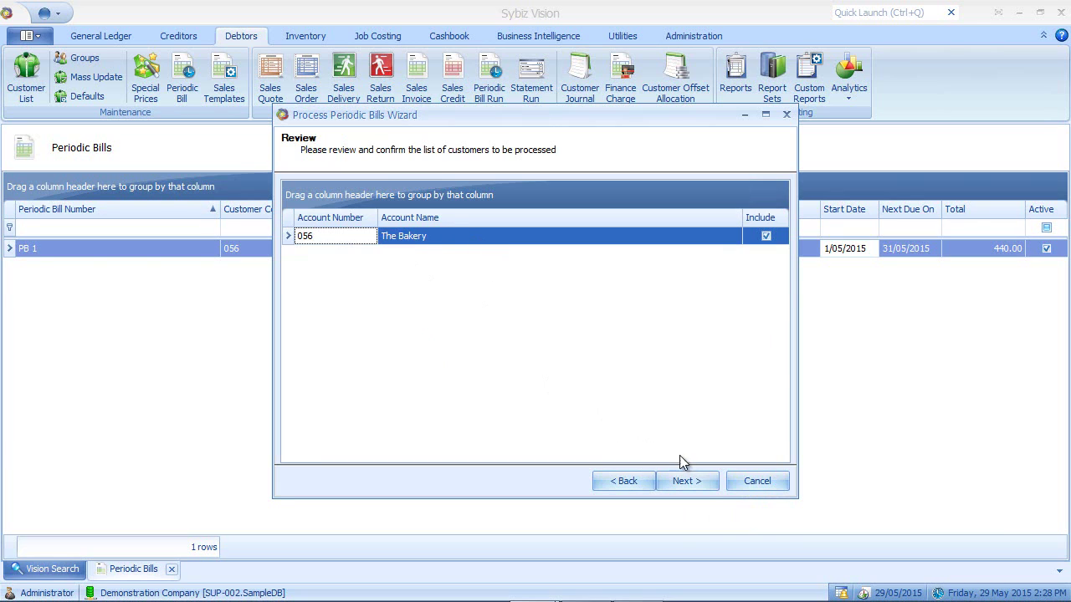
click(694, 482)
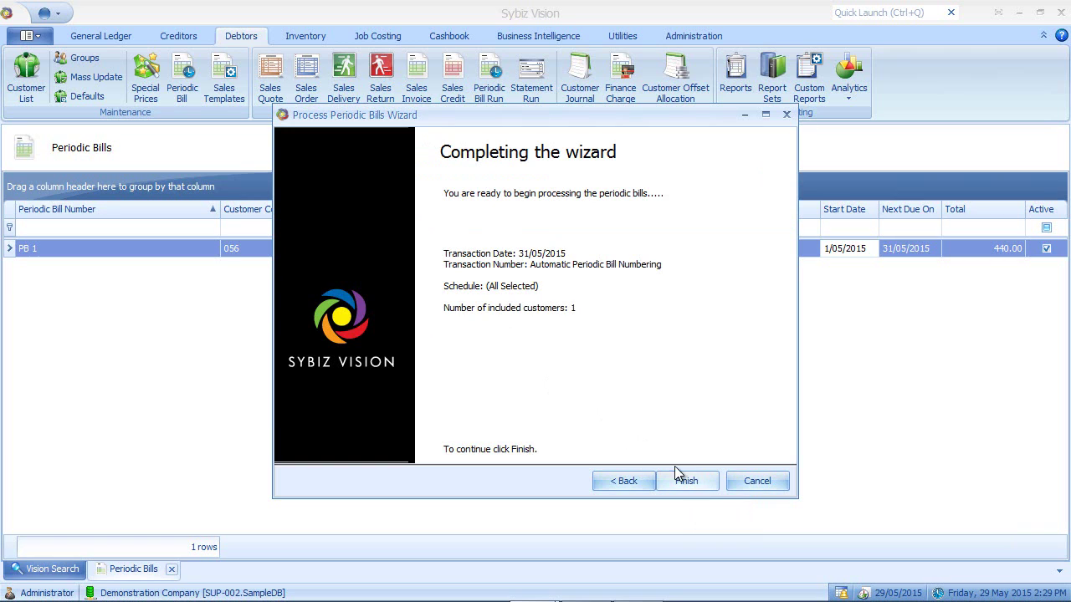
click(681, 479)
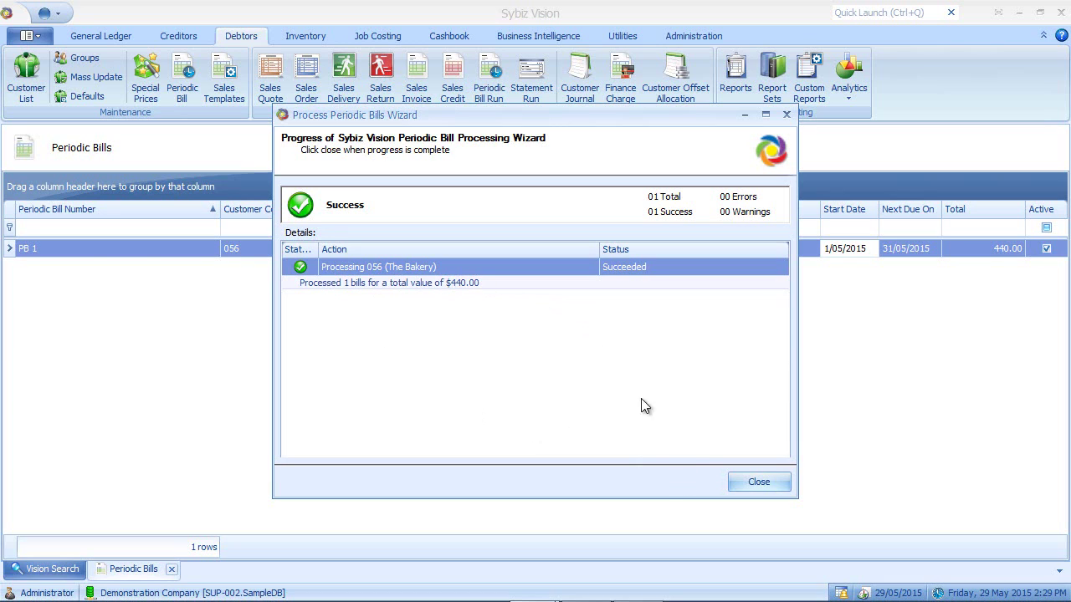
click(742, 485)
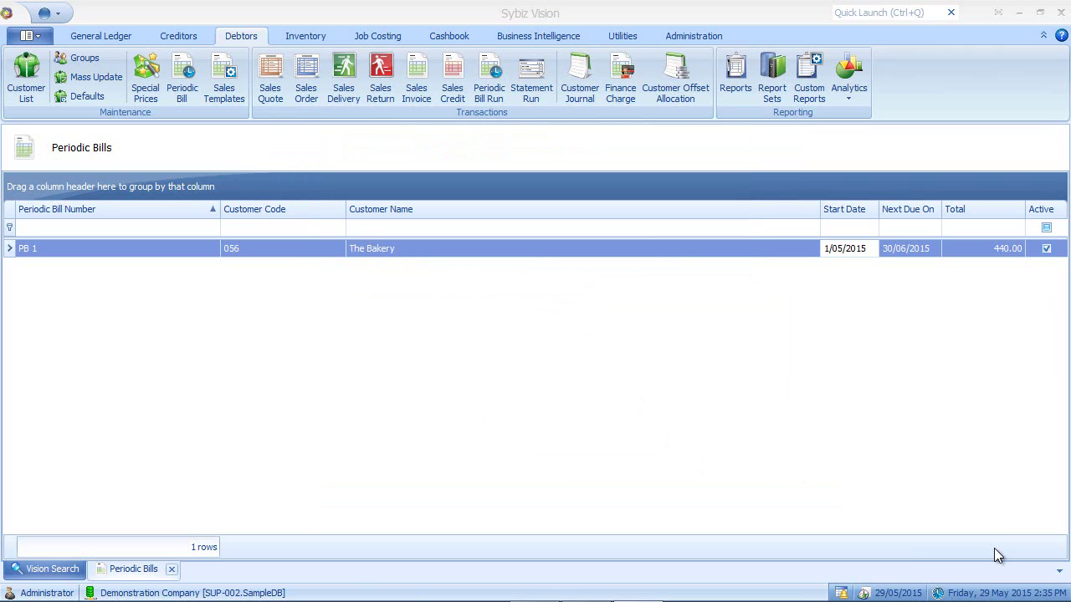